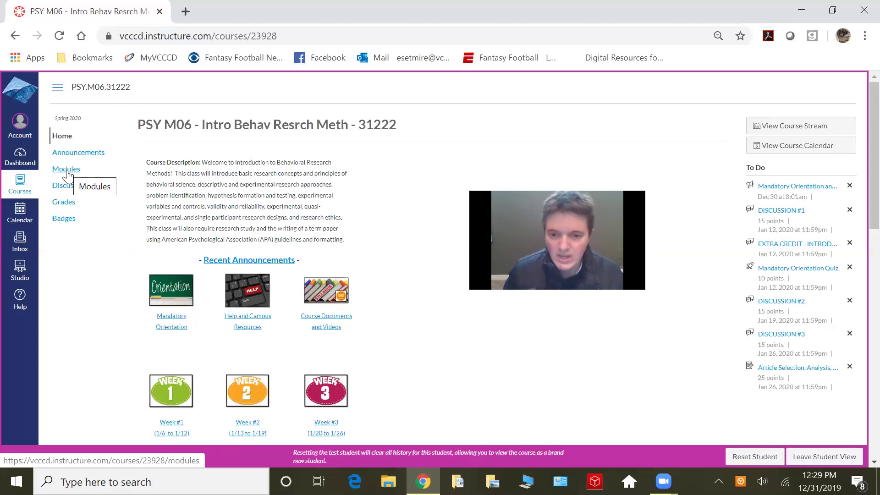
scroll(67, 173, "down", 2)
scroll(68, 174, "down", 1)
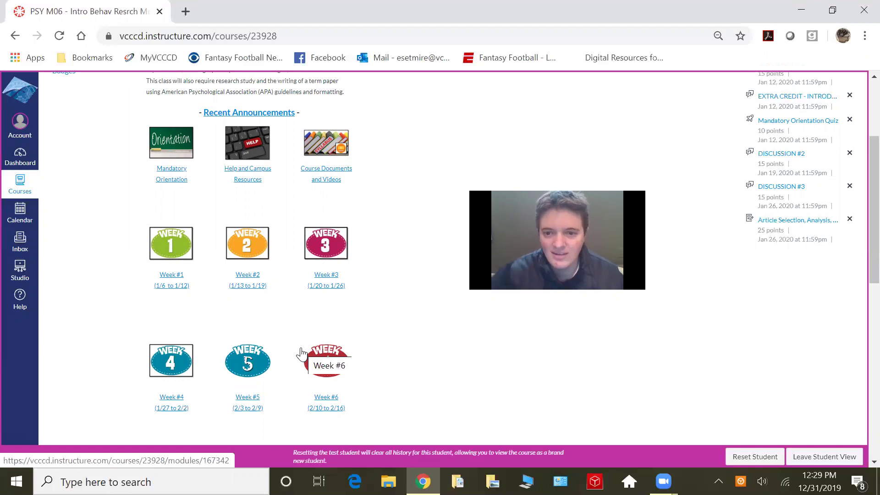
scroll(301, 354, "up", 2)
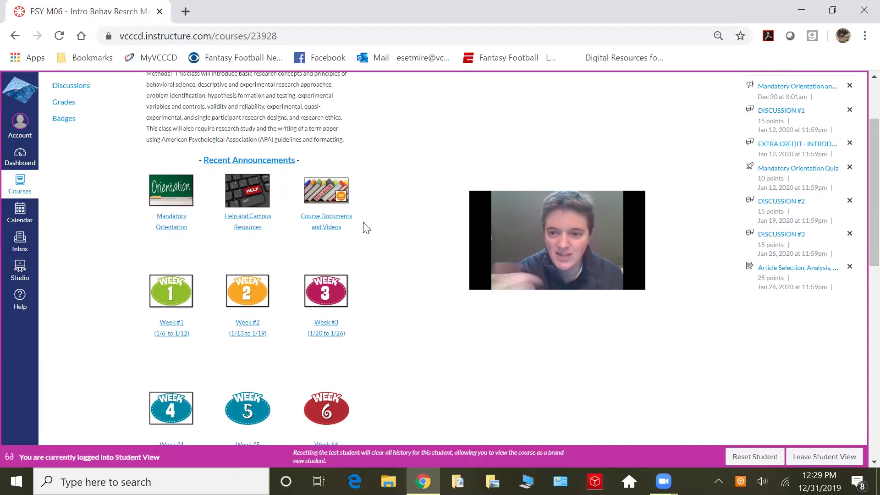
scroll(365, 227, "up", 3)
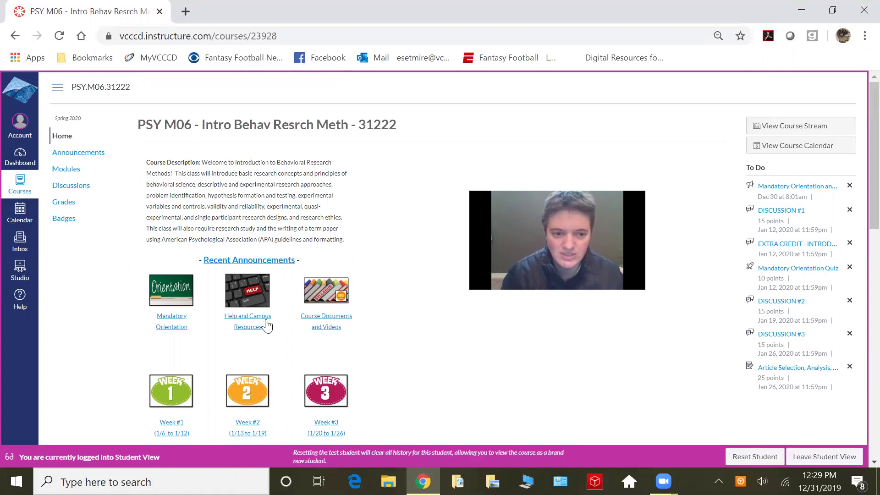
Step: Go to the Mandatory Orientation Lecture and Quiz module from the Modules page
left_click(175, 320)
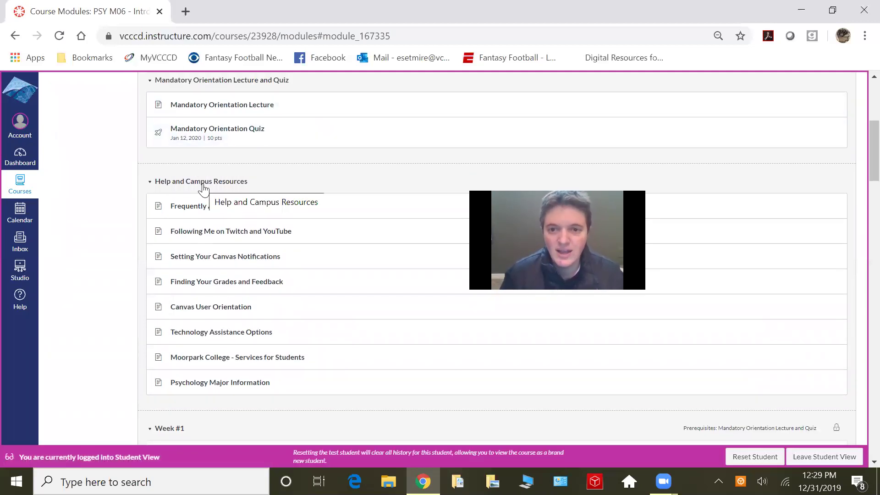
scroll(204, 189, "up", 5)
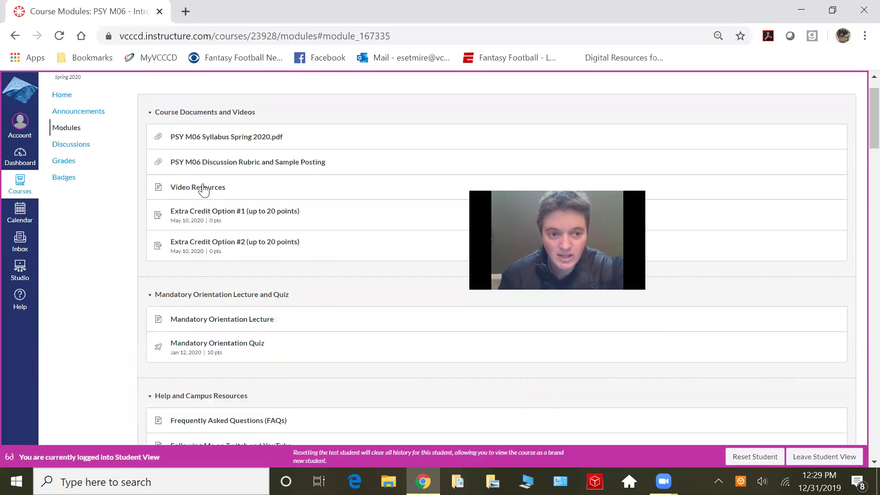
scroll(204, 189, "up", 2)
scroll(204, 189, "up", 2)
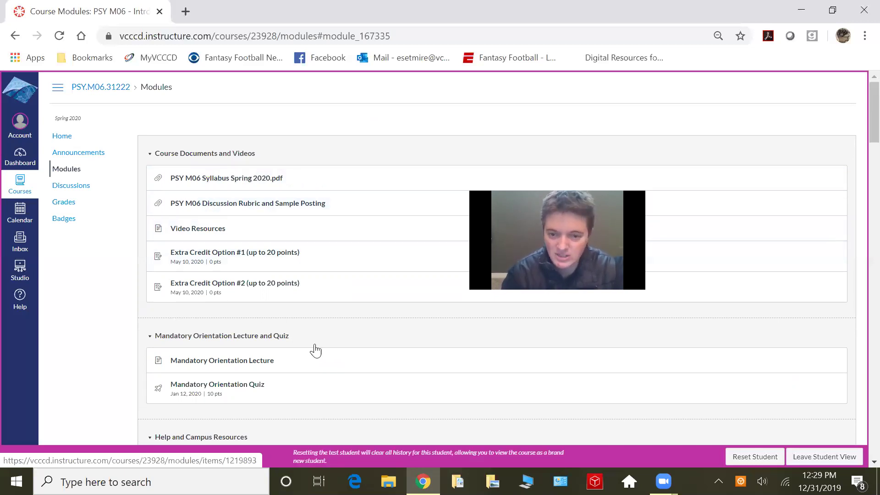
scroll(326, 367, "down", 4)
scroll(326, 368, "down", 1)
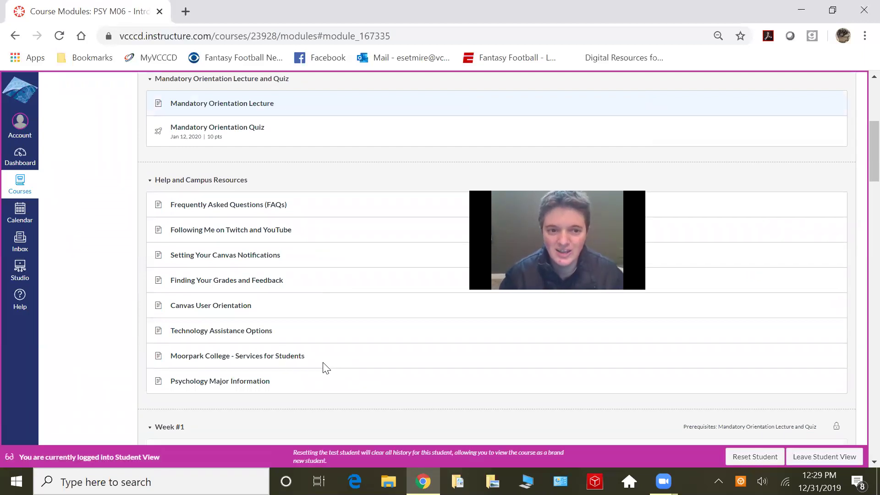
Step: View the Mandatory Orientation Lecture page's Overview of required orientation components
left_click(227, 105)
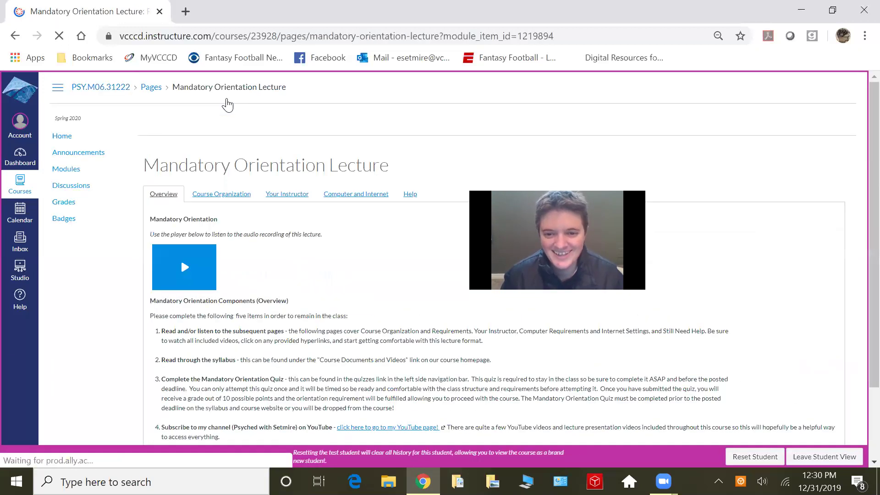
scroll(228, 104, "down", 1)
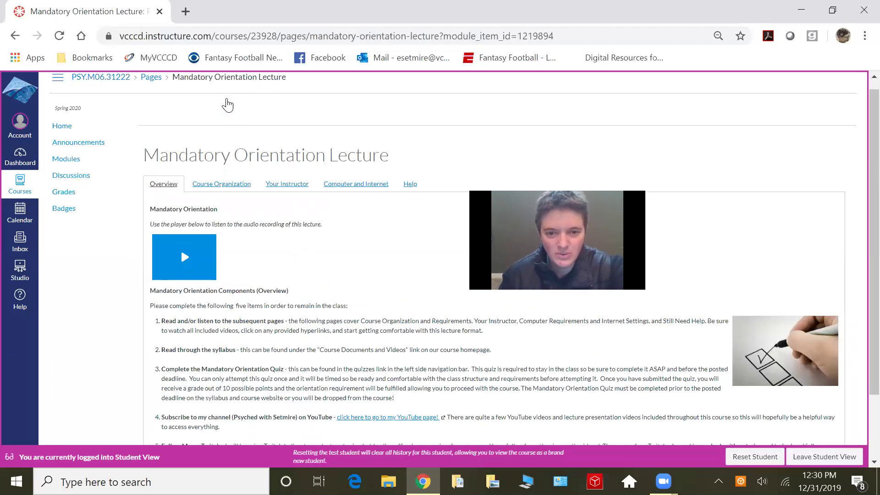
scroll(229, 104, "down", 4)
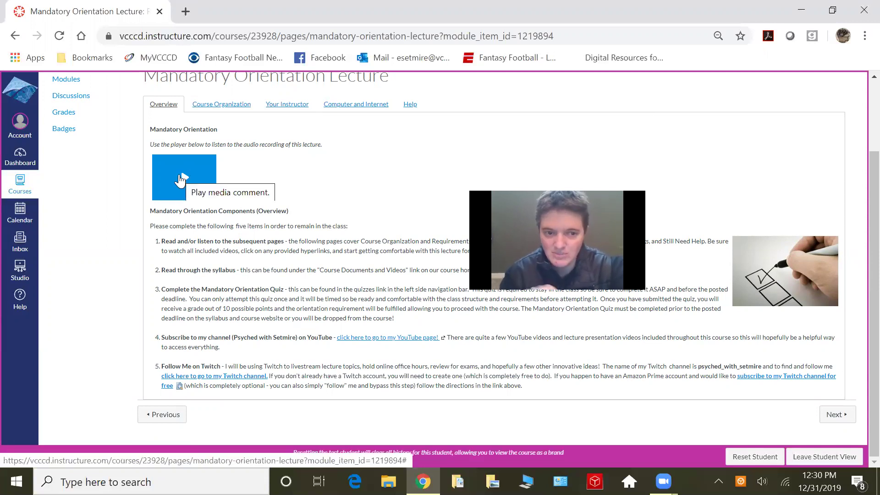
scroll(181, 180, "up", 1)
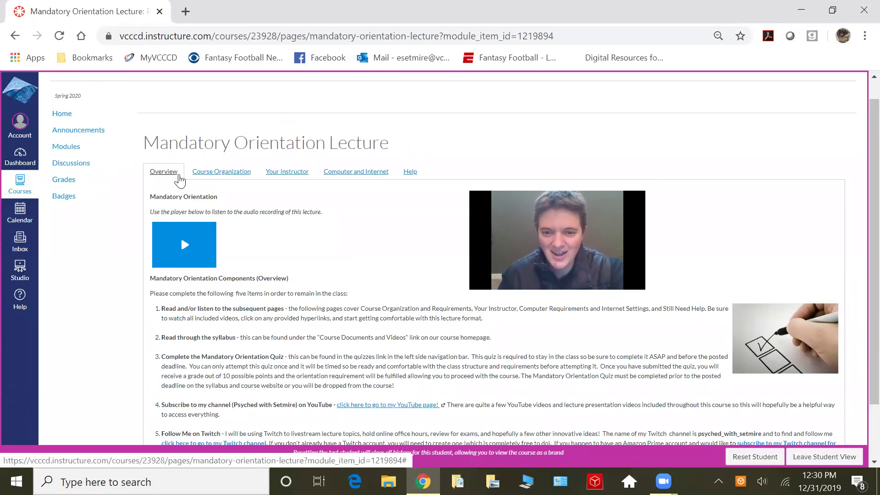
scroll(180, 180, "down", 1)
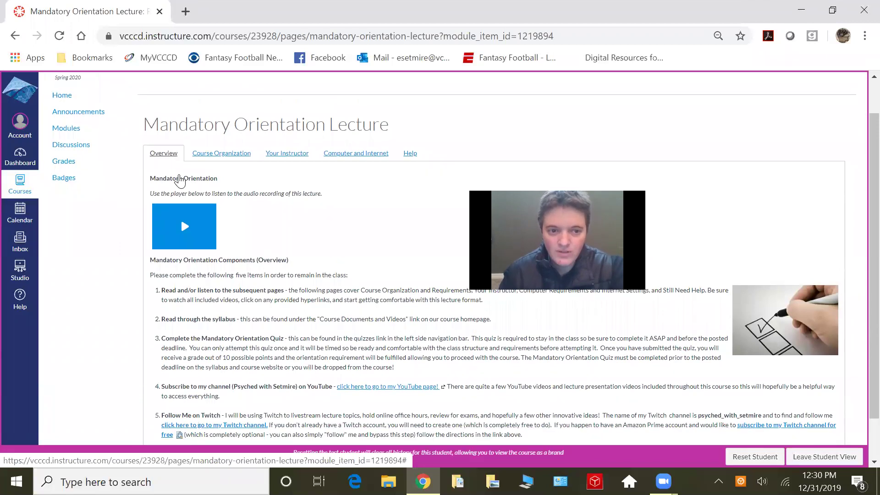
scroll(181, 180, "down", 1)
scroll(181, 180, "down", 1)
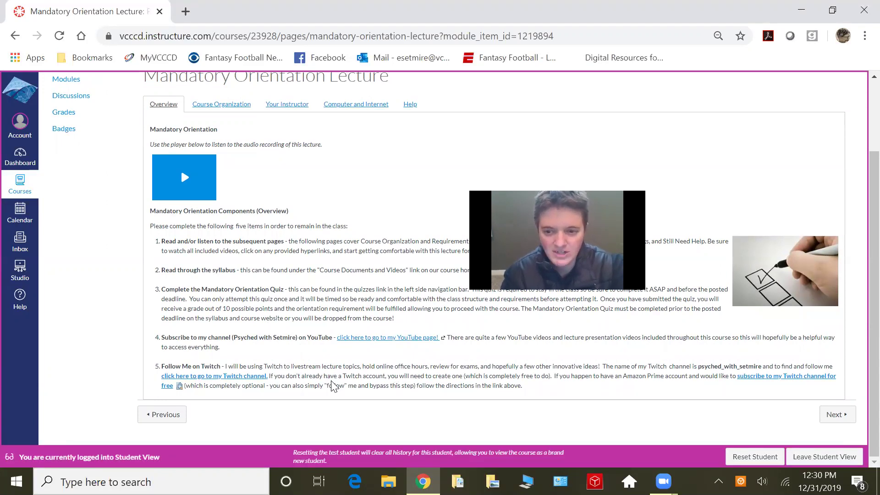
scroll(332, 387, "up", 1)
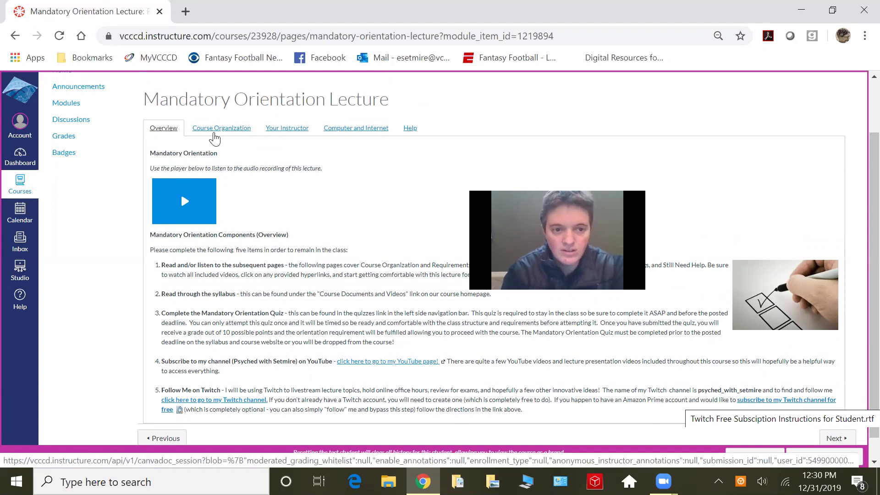
Step: Read the Course Organization, Your Instructor, Computer and Internet, and Help sections, then return Home
left_click(221, 128)
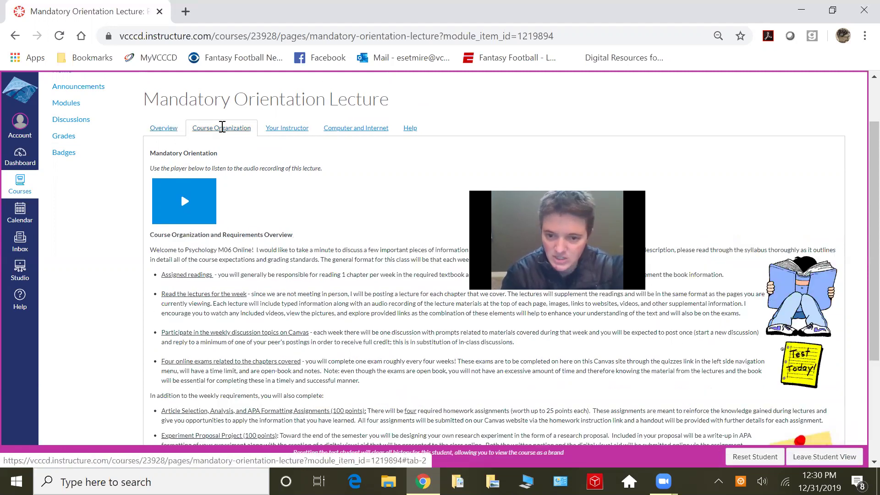
left_click(287, 128)
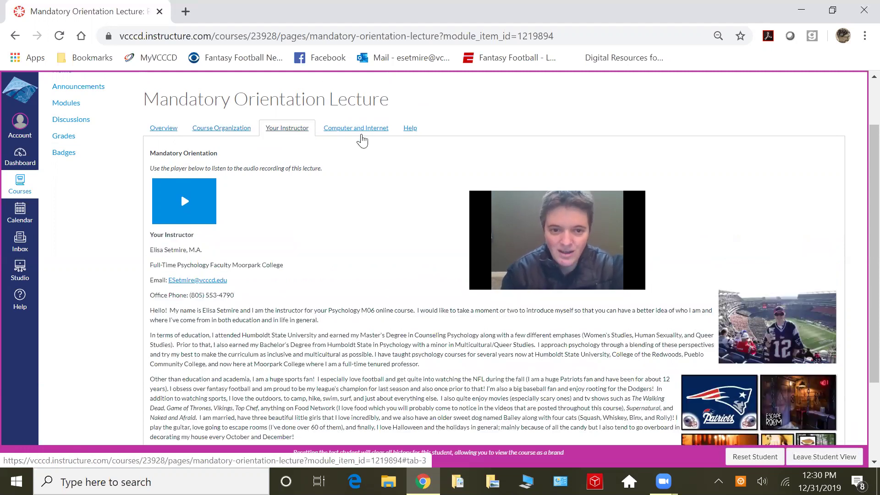
left_click(363, 132)
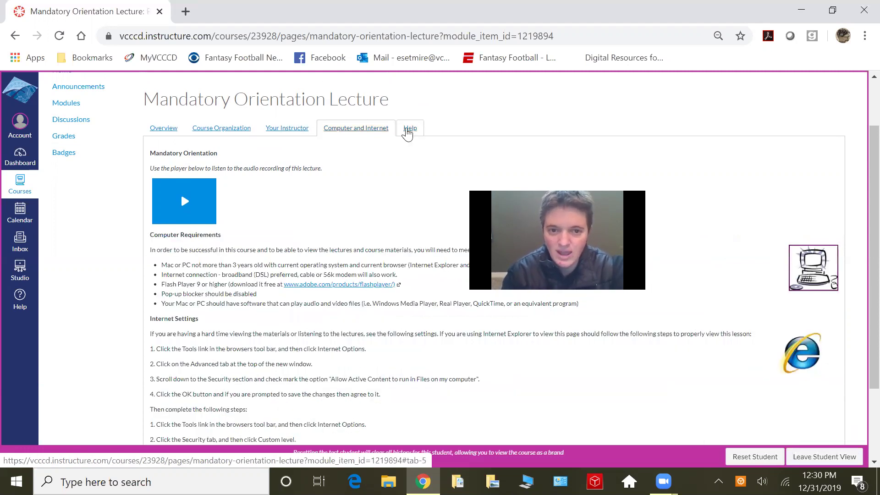
left_click(410, 127)
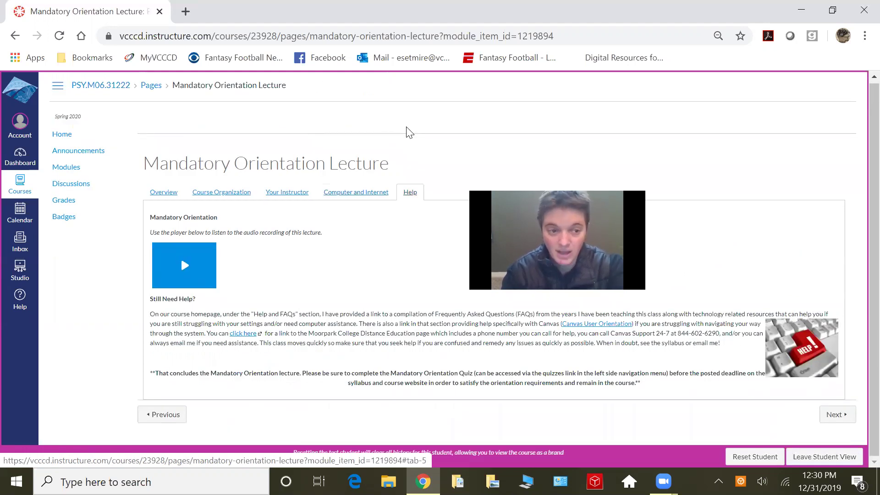
left_click(61, 136)
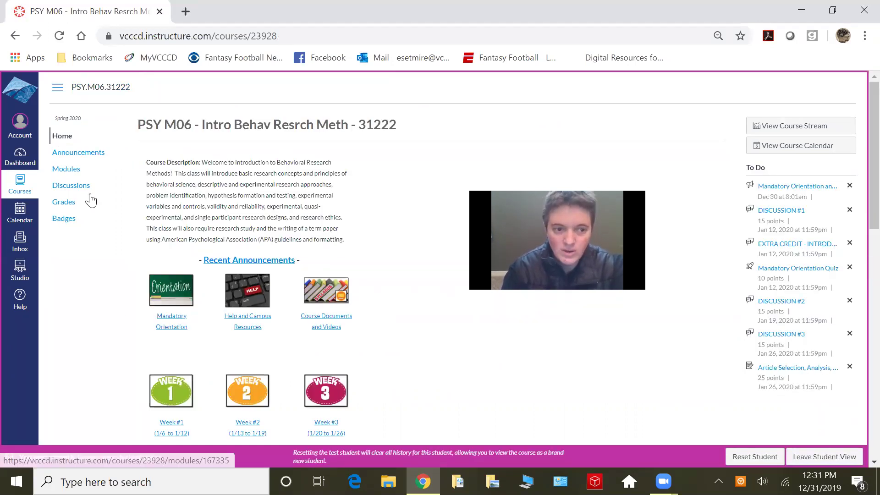
left_click(66, 170)
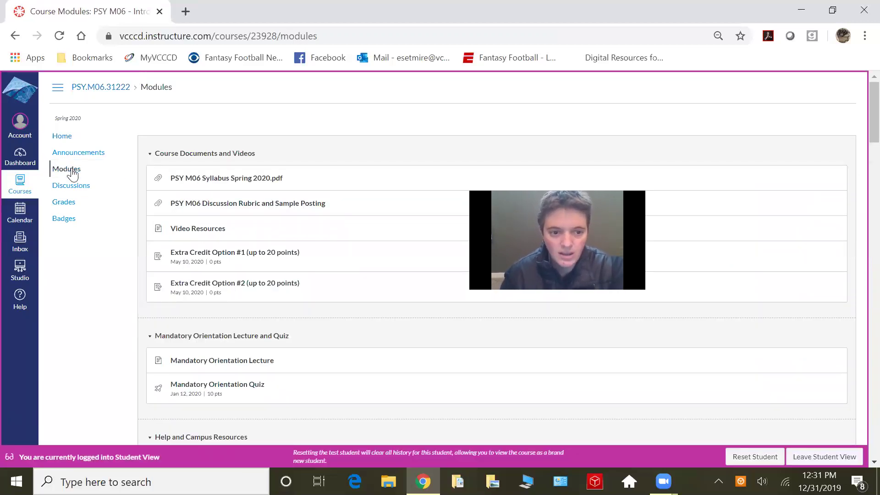
scroll(72, 173, "down", 1)
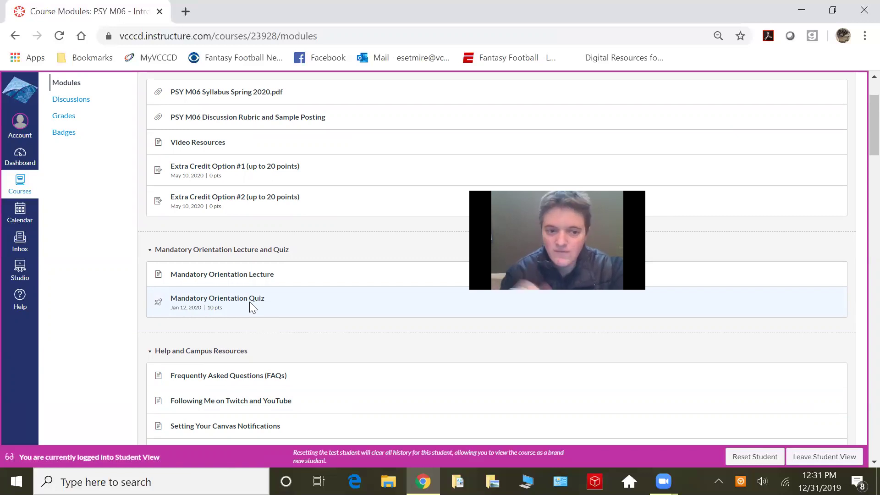
scroll(249, 302, "up", 3)
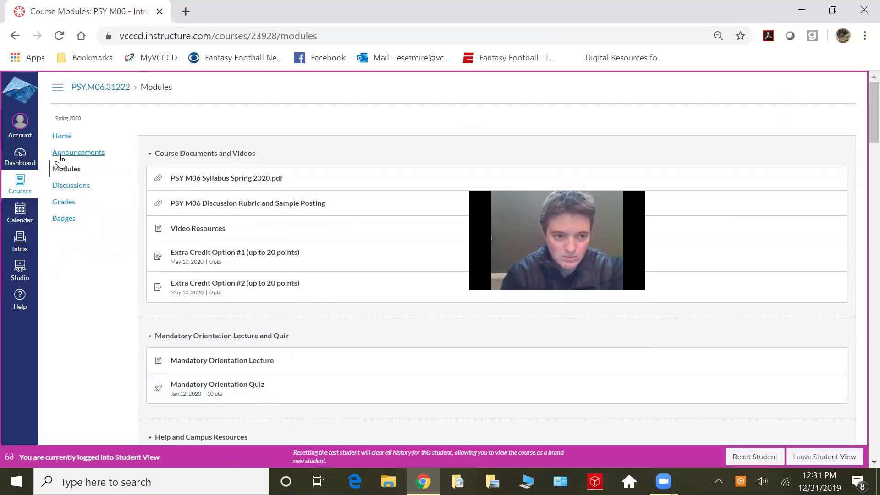
Step: From Home, jump to the Week #1 module, then return to the course home page
left_click(61, 137)
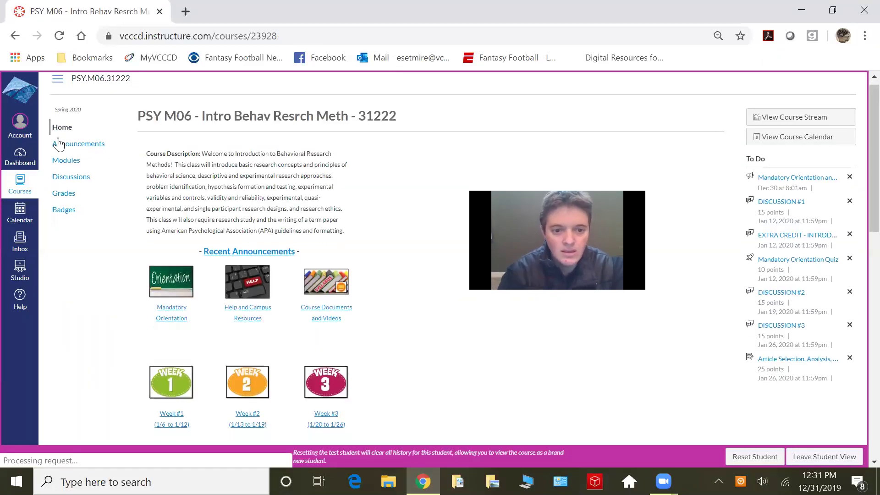
scroll(60, 172, "down", 3)
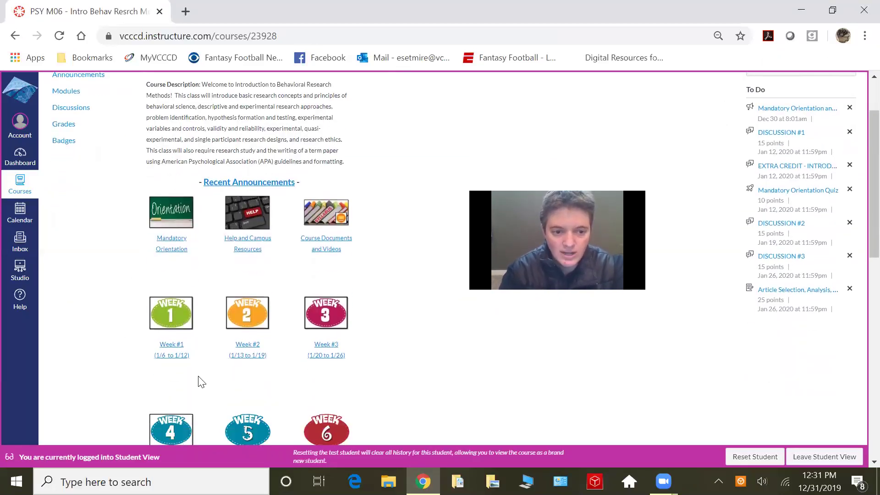
left_click(172, 349)
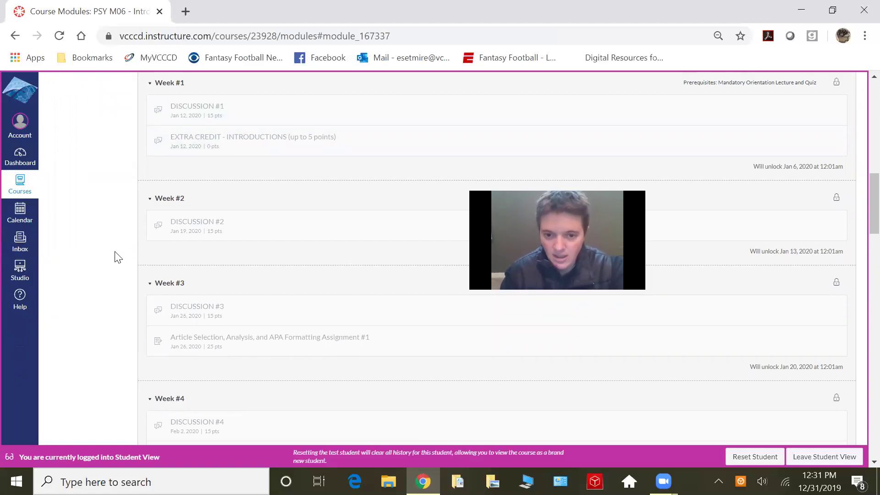
scroll(117, 257, "up", 5)
scroll(118, 257, "up", 5)
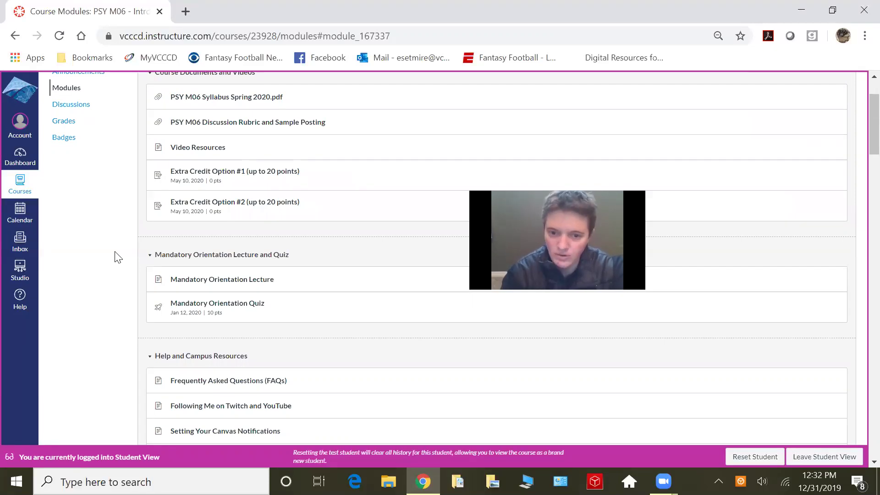
scroll(209, 293, "up", 1)
scroll(210, 294, "up", 3)
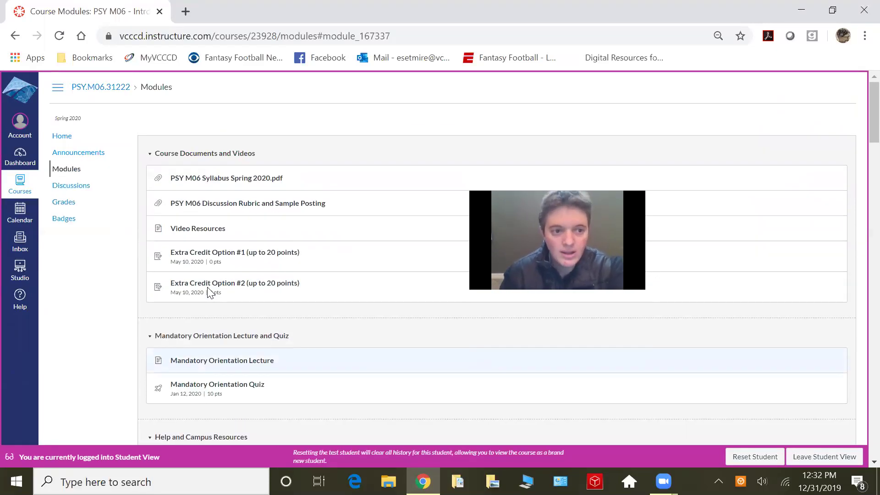
key("F5")
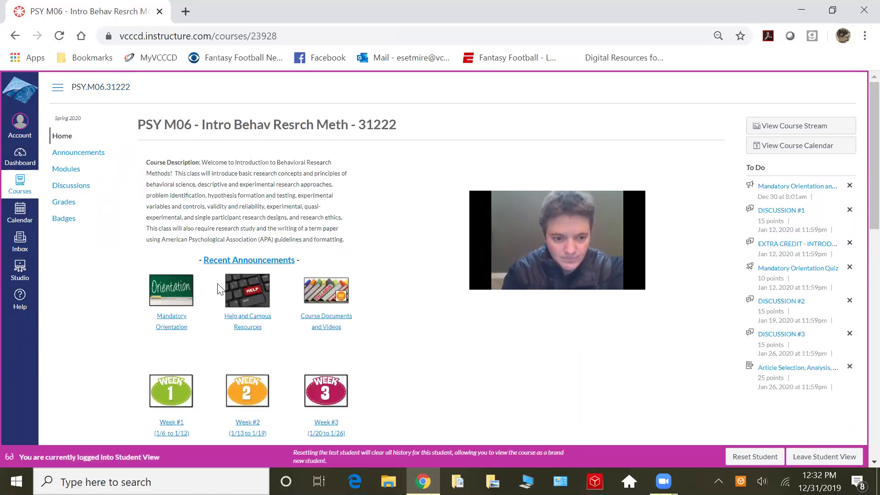
scroll(220, 289, "down", 2)
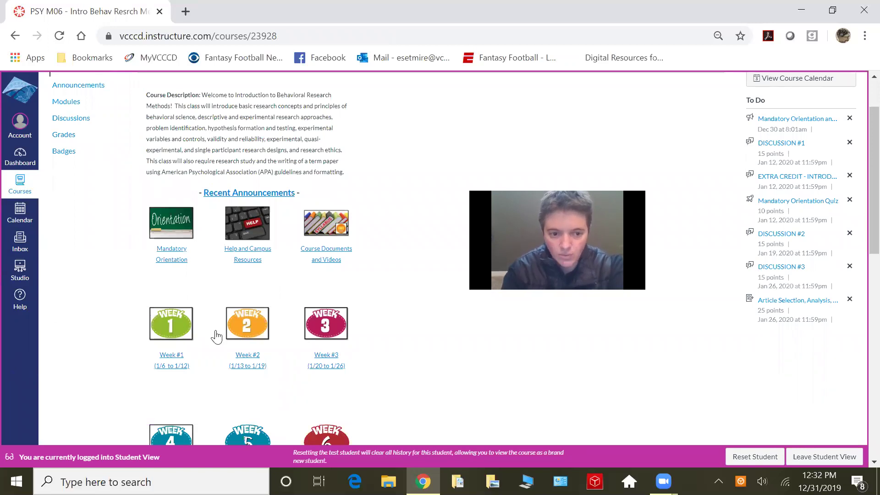
scroll(377, 329, "up", 2)
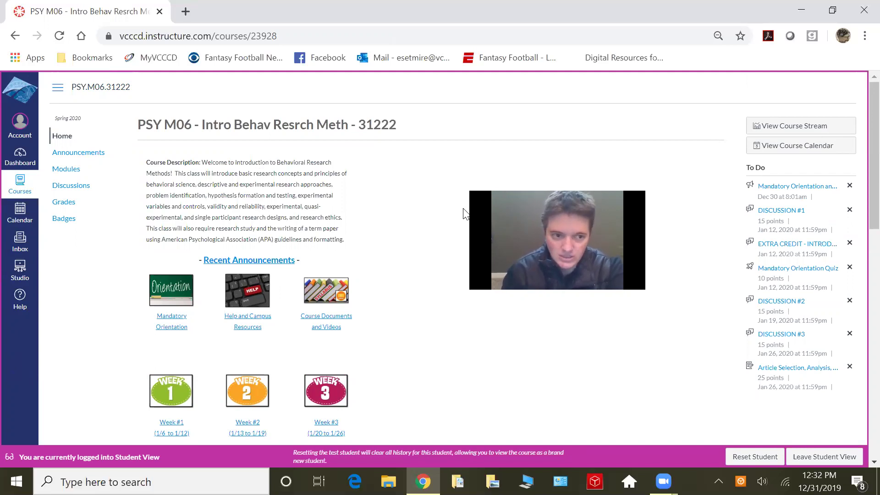
left_click(72, 186)
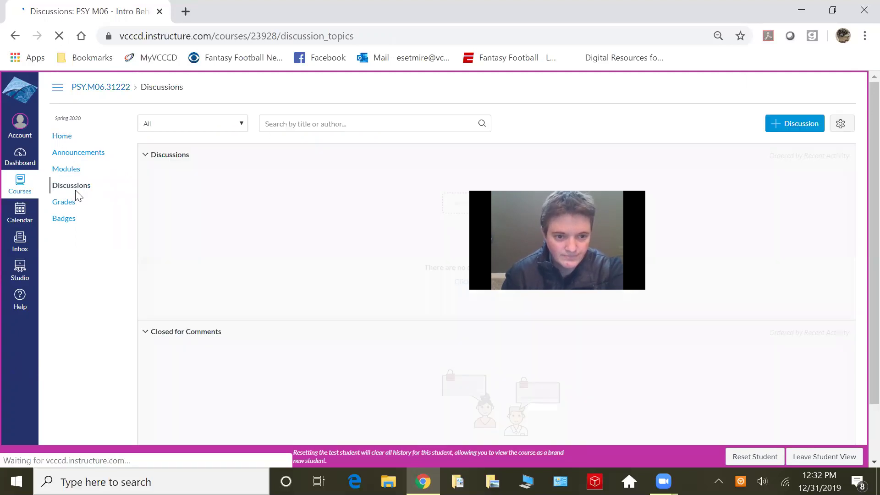
scroll(76, 196, "down", 2)
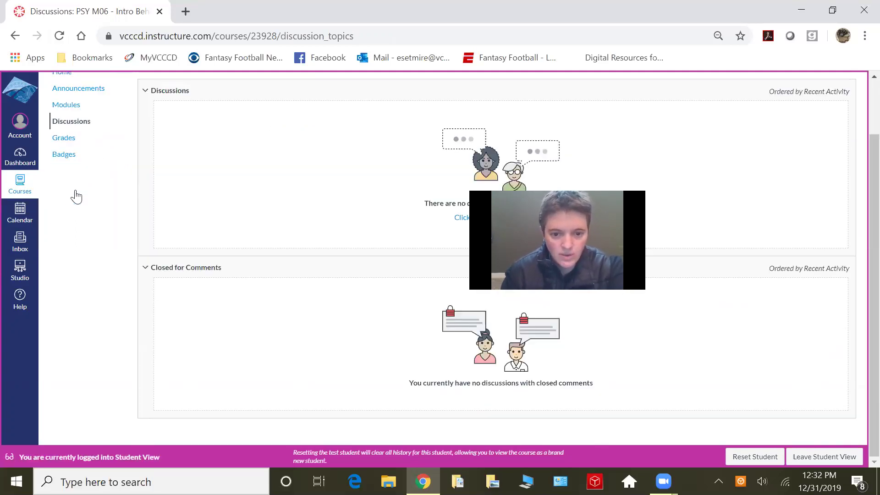
scroll(77, 196, "up", 2)
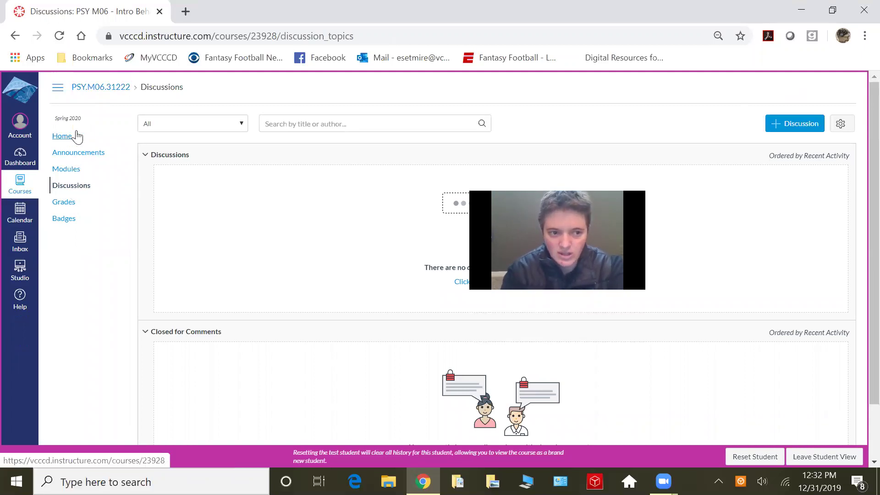
left_click(64, 136)
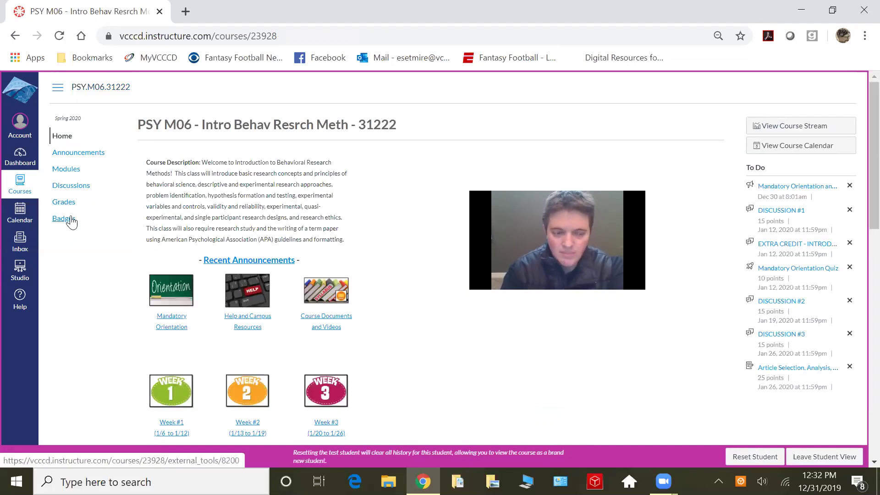
Step: Show the course Modules list down to the Help and Campus Resources module
left_click(66, 170)
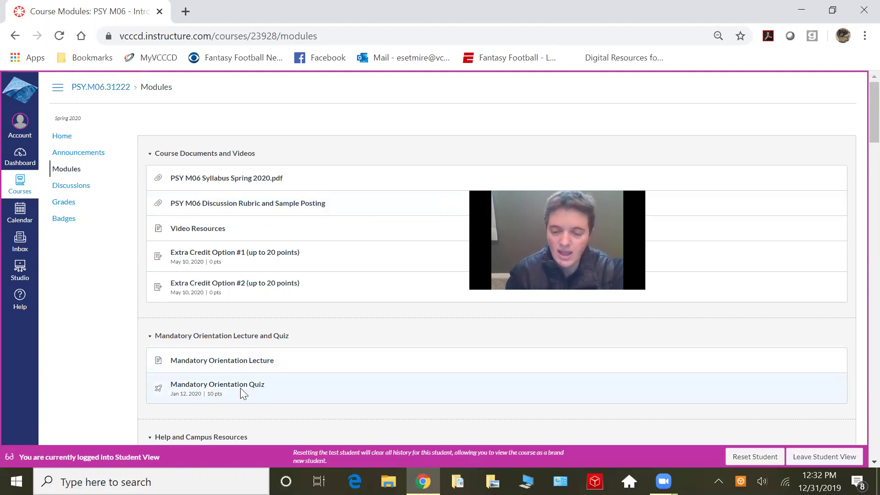
scroll(241, 388, "down", 2)
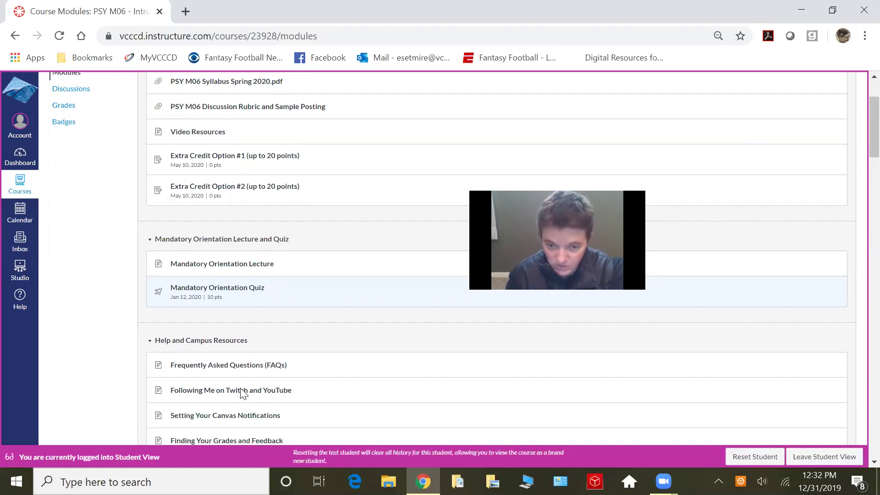
scroll(242, 394, "down", 3)
scroll(237, 275, "down", 2)
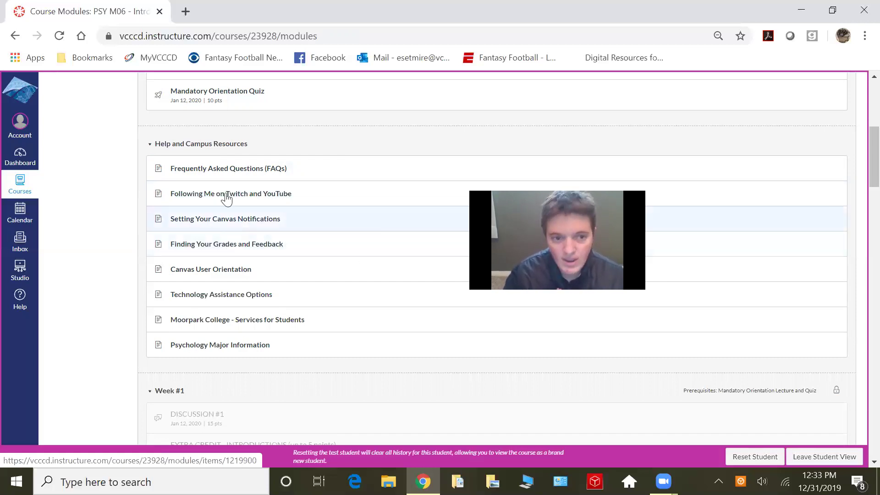
Step: Read Page One of the Frequently Asked Questions (FAQs) page through Q.5
left_click(220, 171)
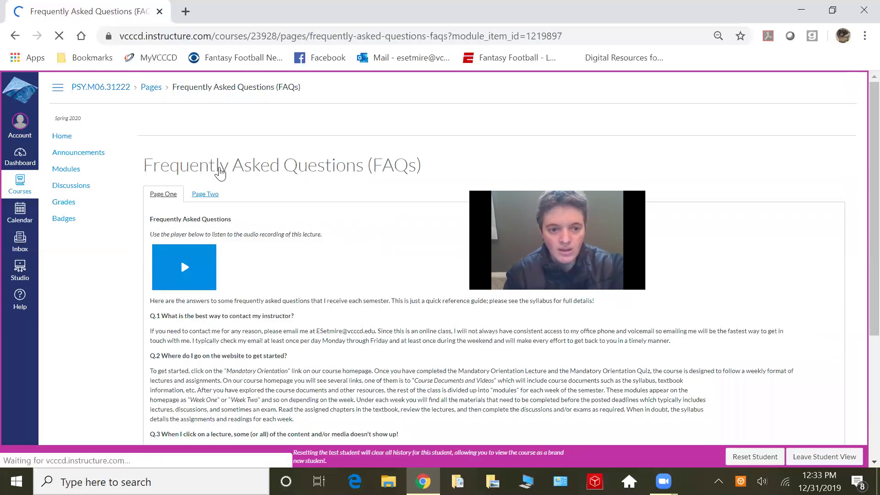
scroll(181, 260, "down", 3)
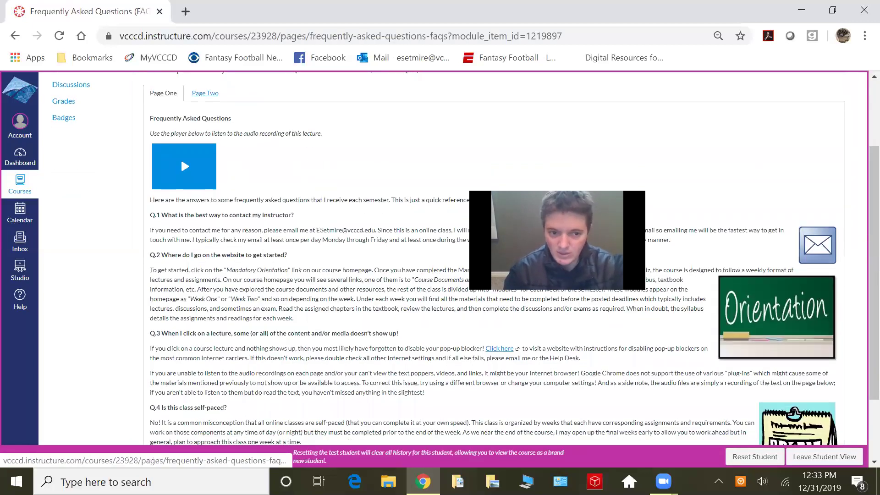
scroll(326, 172, "down", 3)
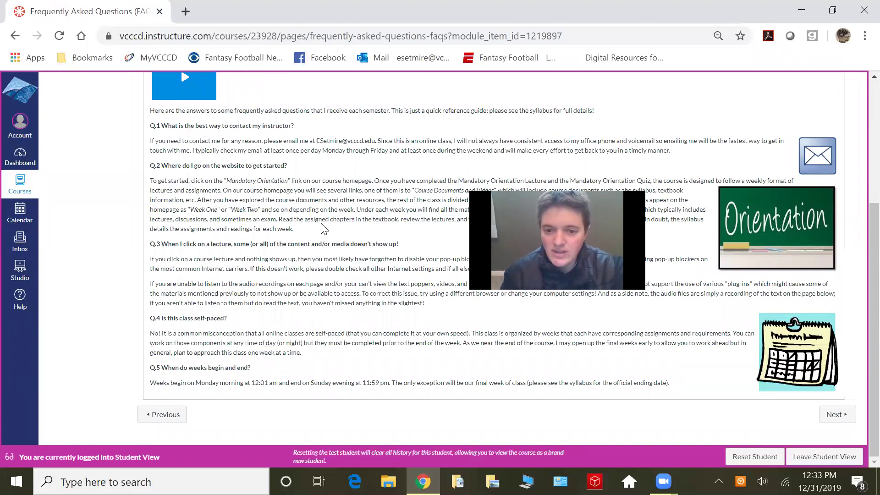
scroll(325, 229, "up", 5)
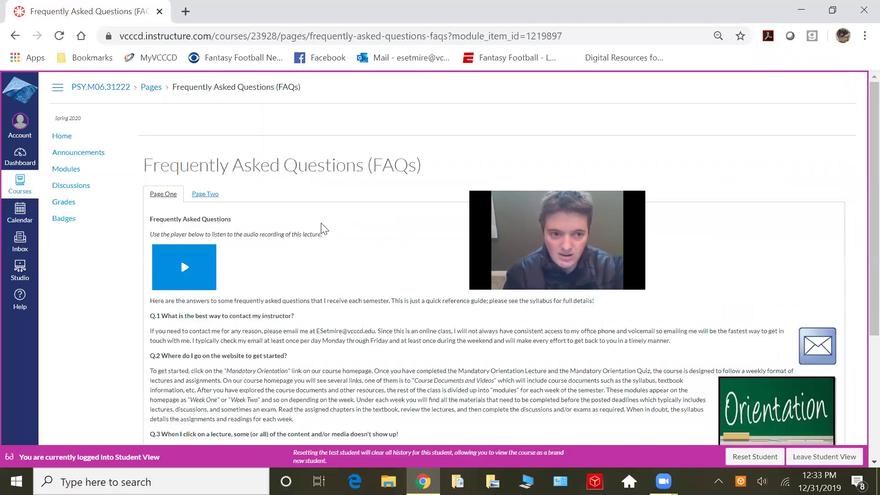
Step: Return from the FAQs page to the PSY M06 course home page
key("Return")
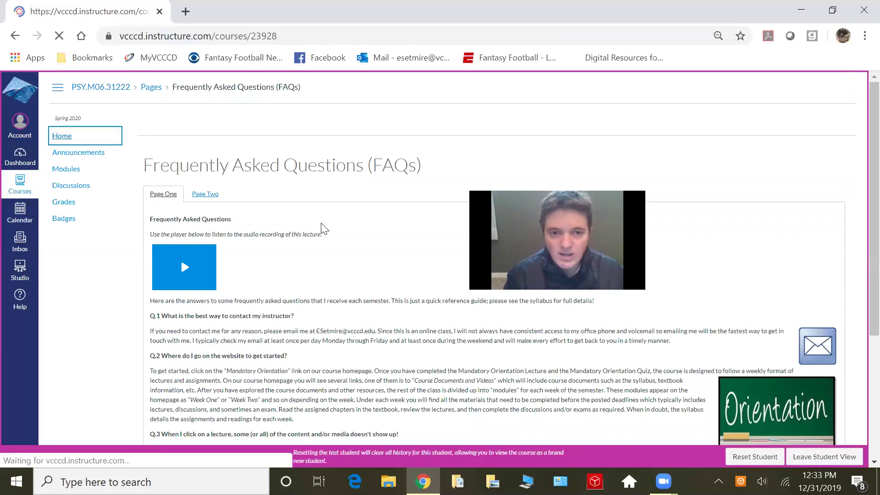